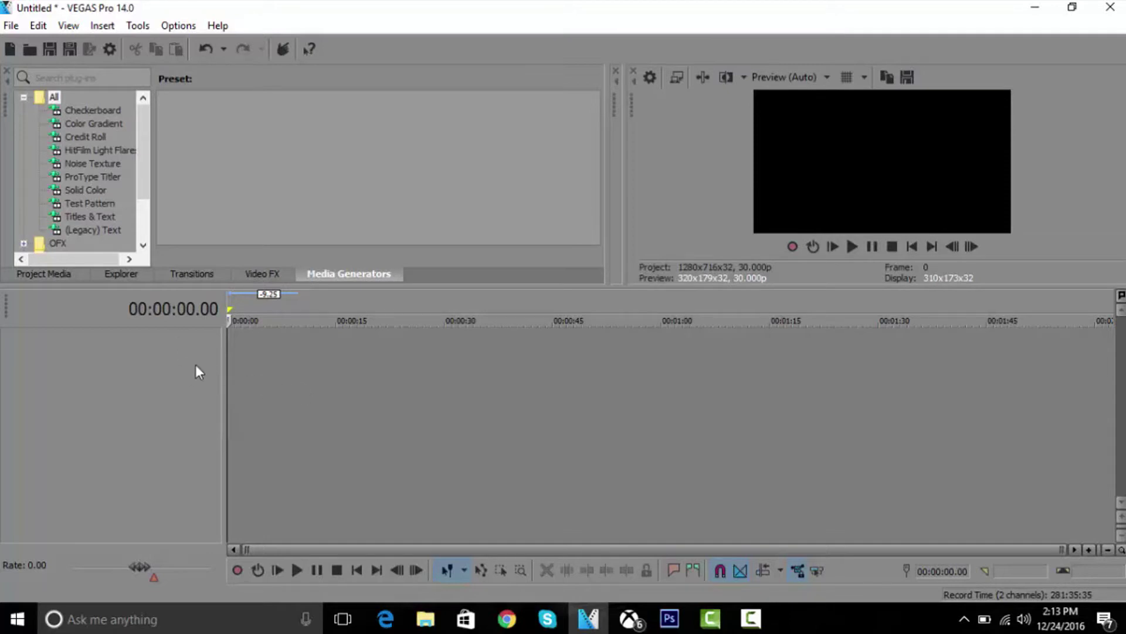
- Insert a video track and import mwr.mp4 from the mwr folder onto the timeline
right_click(196, 365)
click(227, 413)
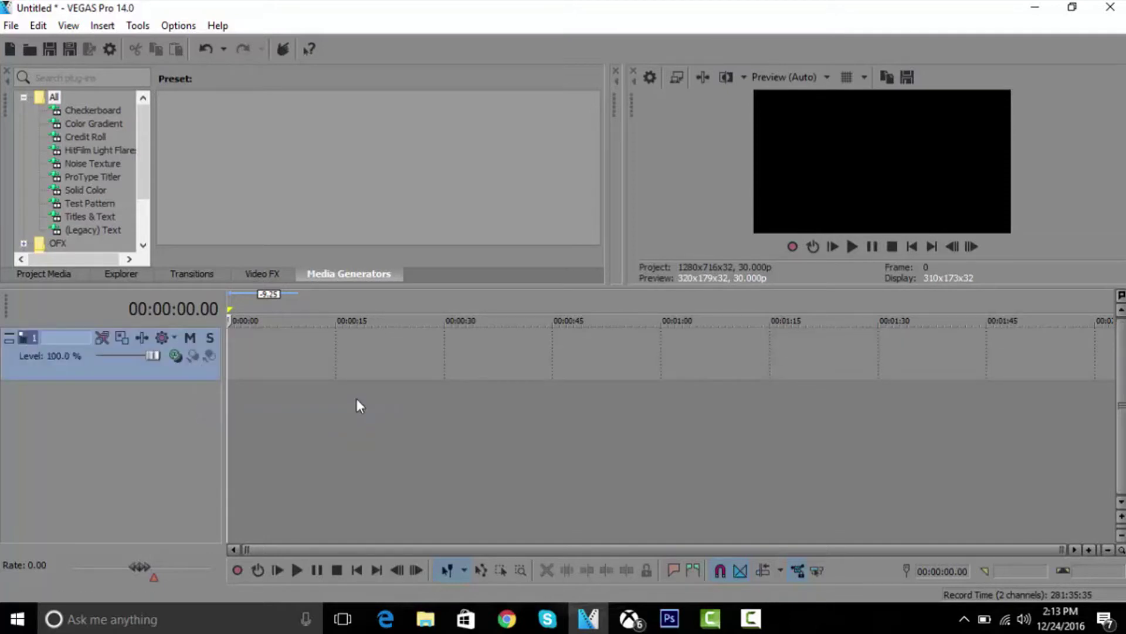
click(35, 57)
double_click(191, 226)
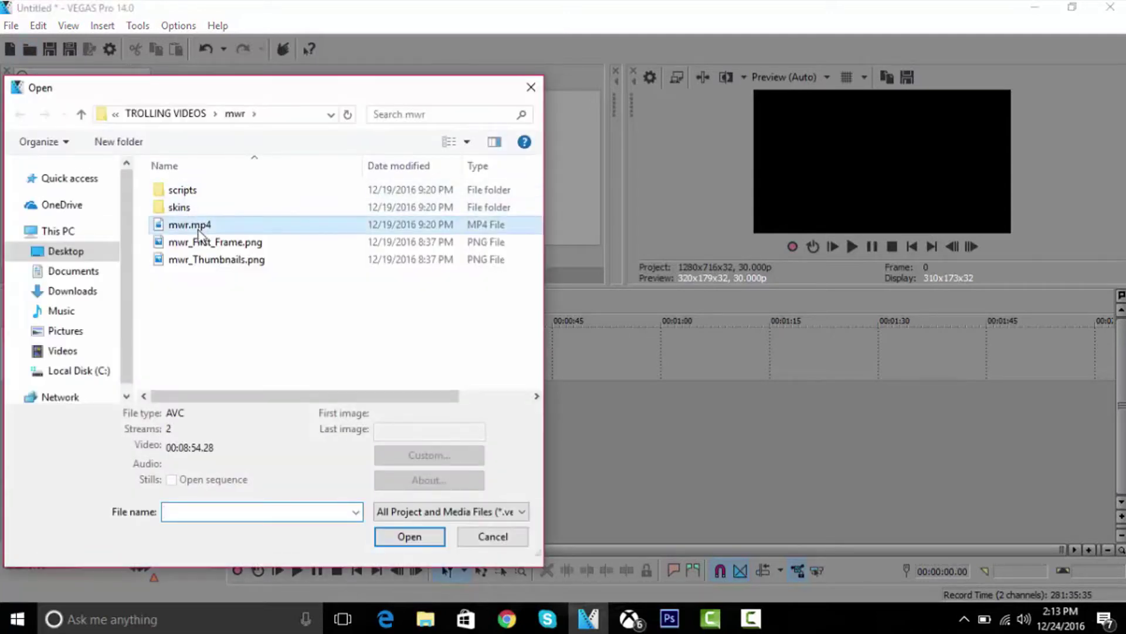
scroll(307, 335, down, 5)
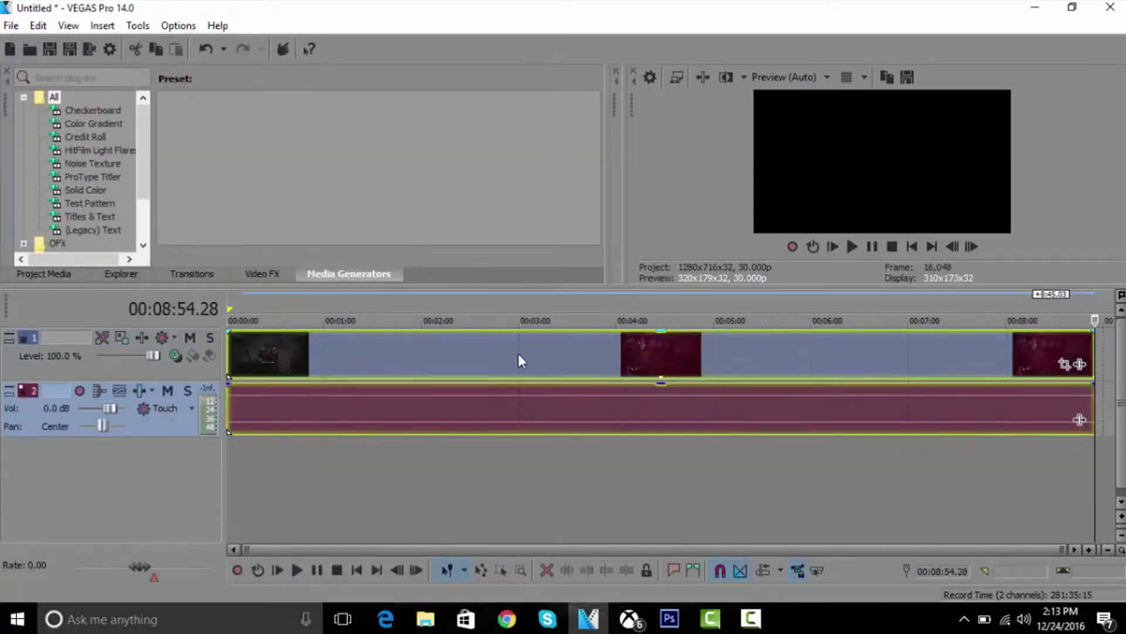
- Trim the opening of the clip, leaving about 2:18, and place the clip and cursor at the start of the timeline
mouse_move(232, 355)
mouse_down()
mouse_move(874, 347)
mouse_move(760, 361)
mouse_move(358, 351)
mouse_move(235, 361)
mouse_up()
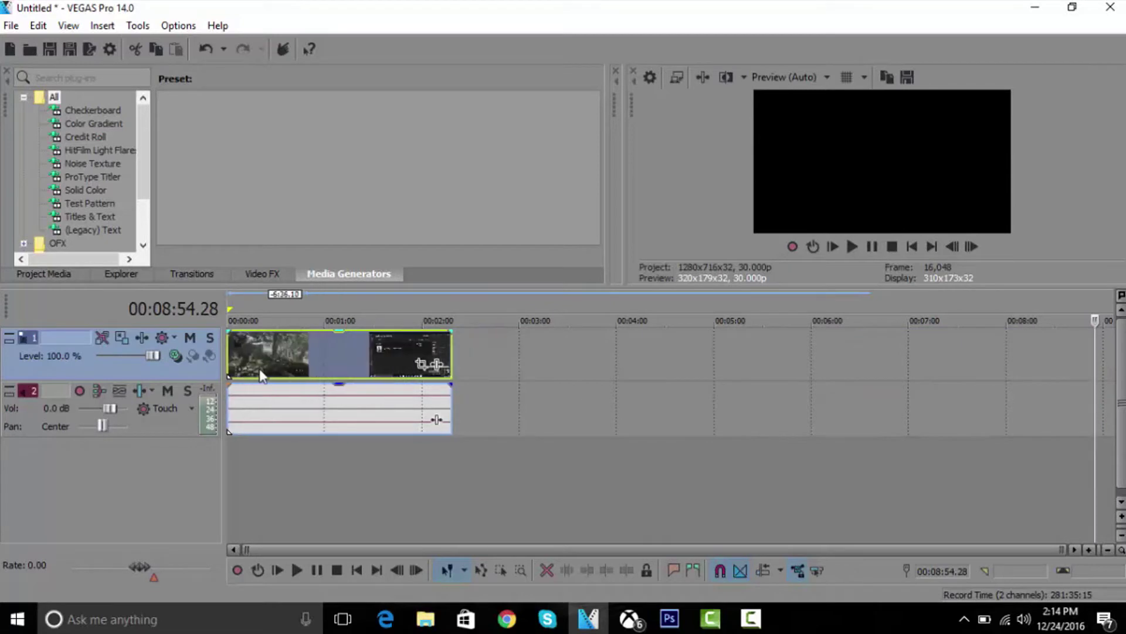
click(234, 362)
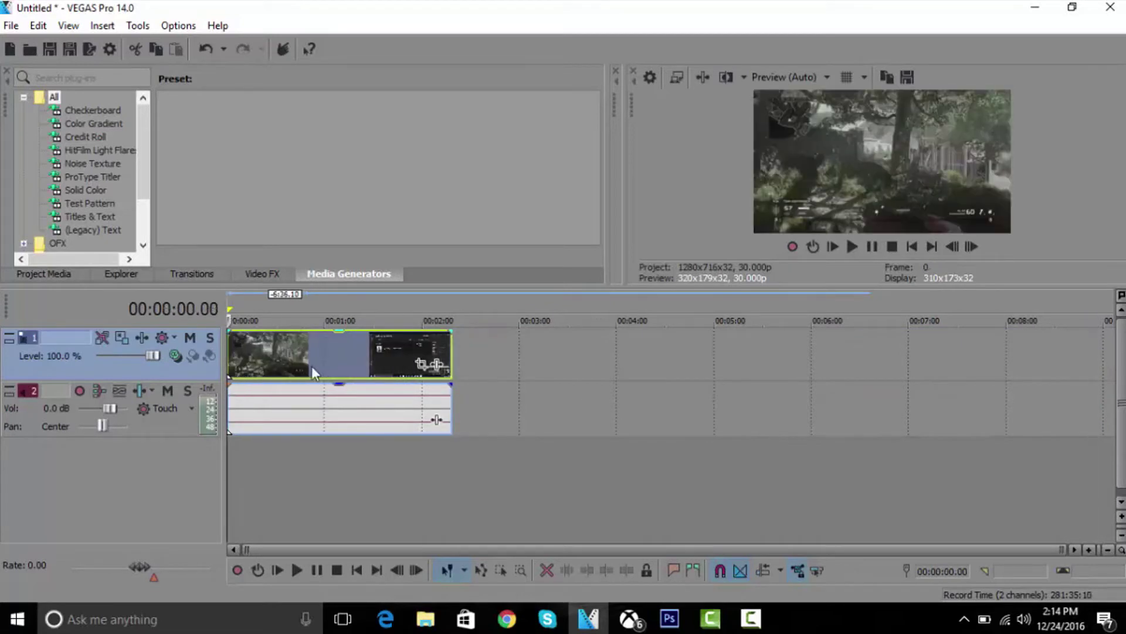
- Add a White Solid Color event on a new video track above the gameplay clip and extend it to the clip's end
right_click(174, 364)
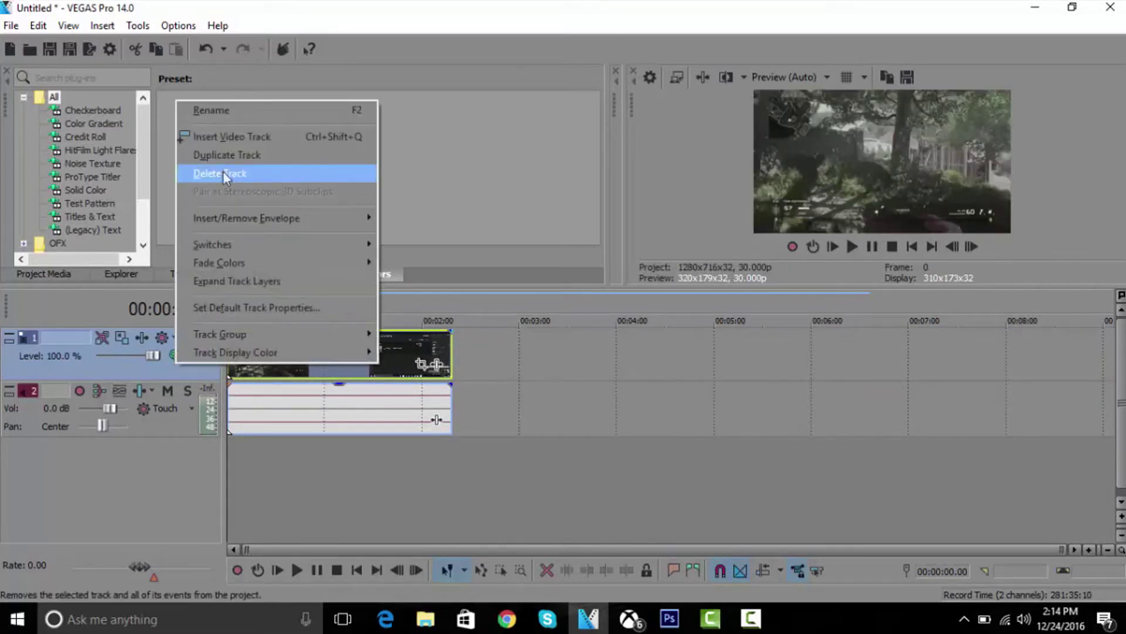
click(232, 136)
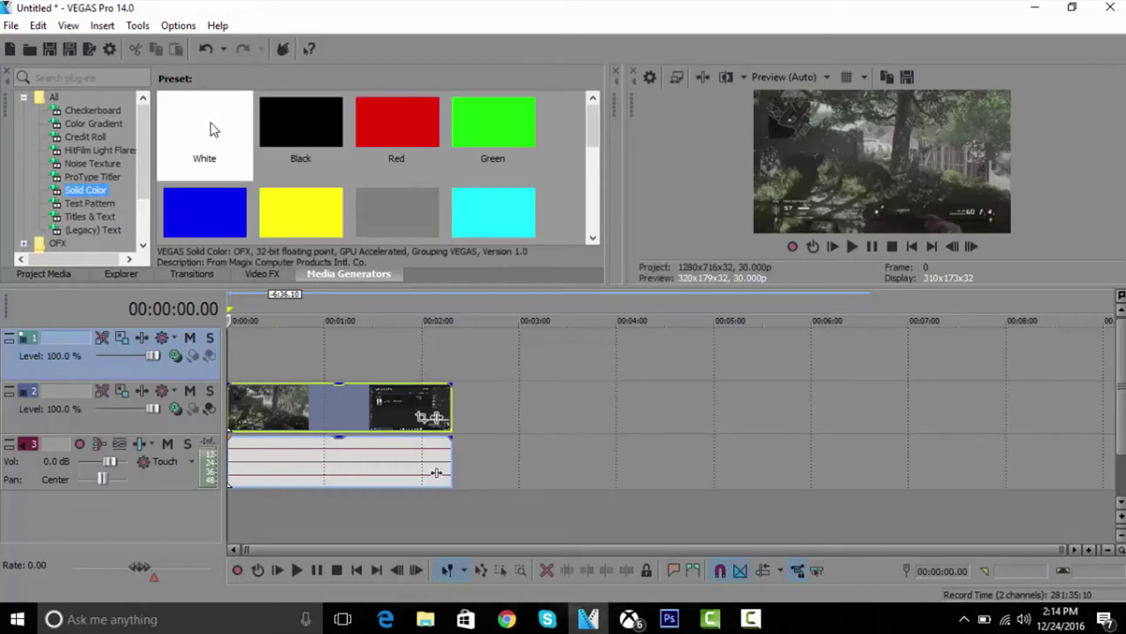
drag(211, 124, 235, 354)
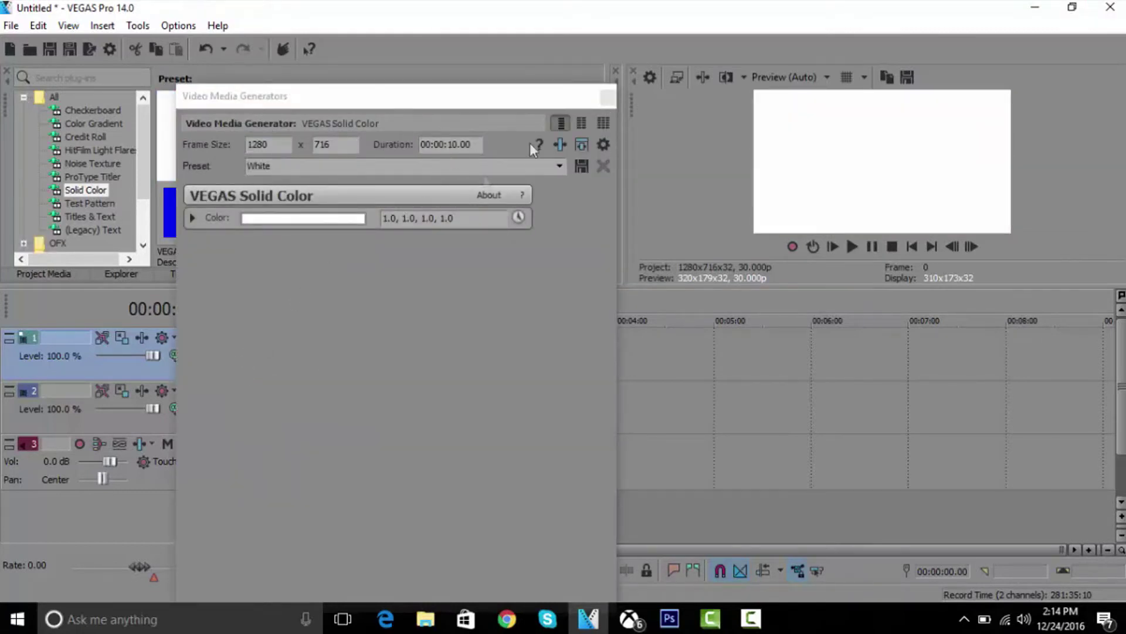
click(607, 98)
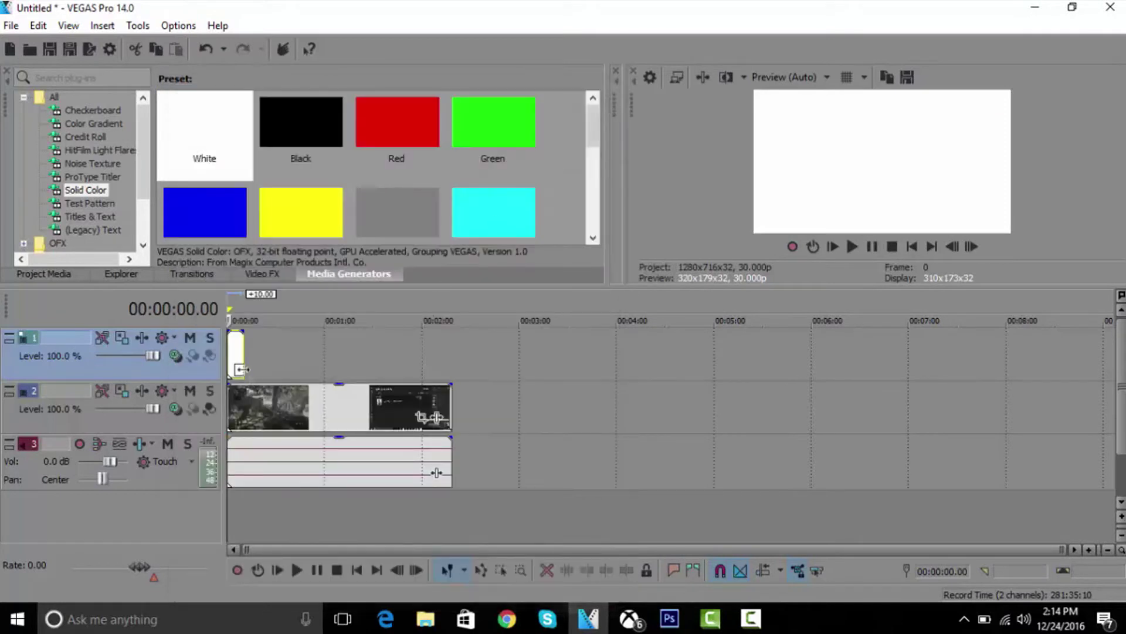
drag(240, 355, 452, 357)
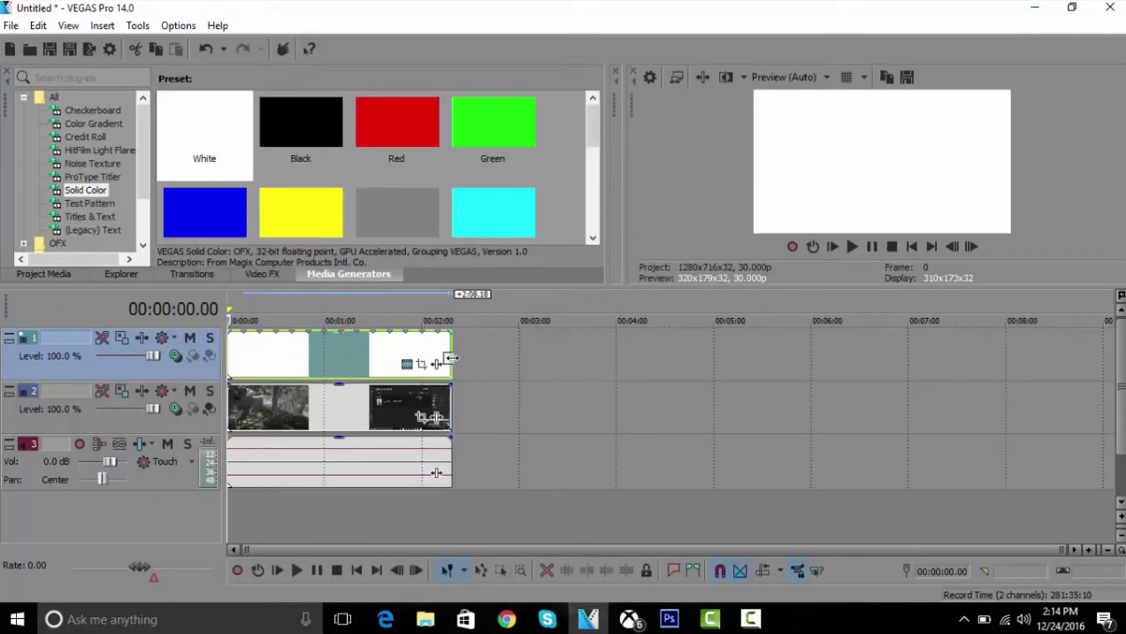
- Disable resampling for the gameplay clip on track 2
click(379, 405)
right_click(377, 403)
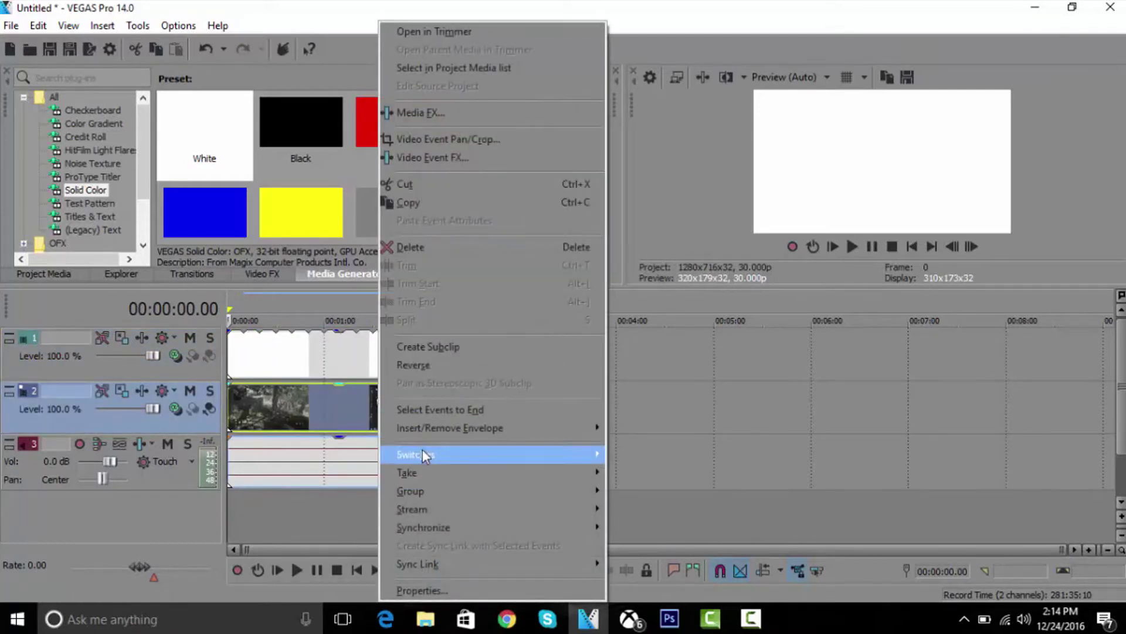
mouse_move(442, 455)
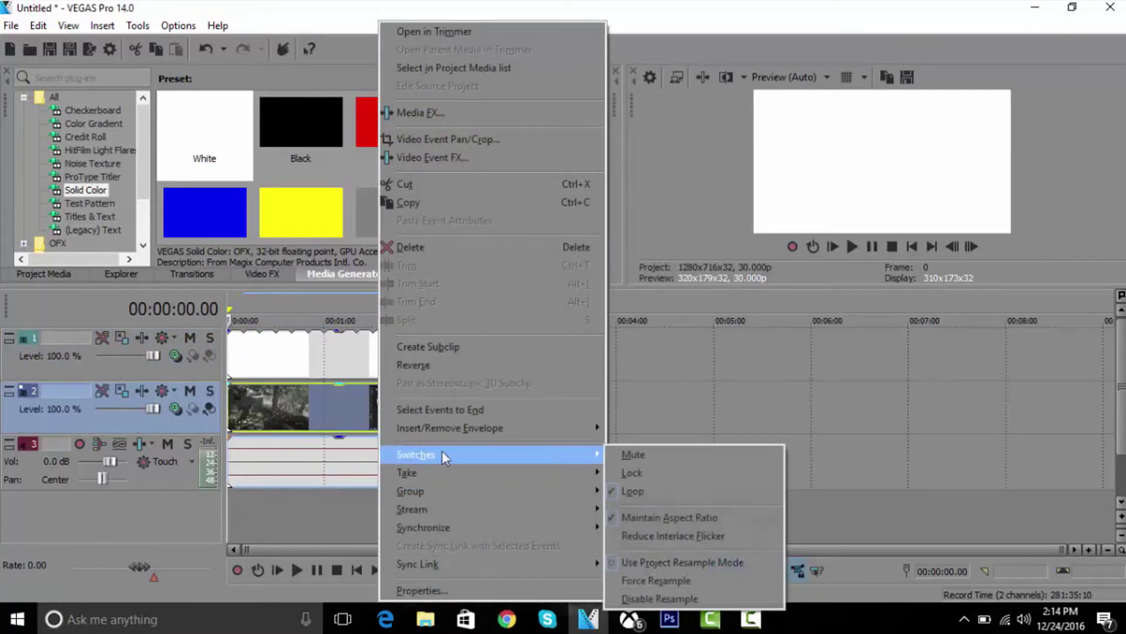
click(661, 595)
- Set the compositing mode of the solid color track to Multiply (Mask)
click(211, 372)
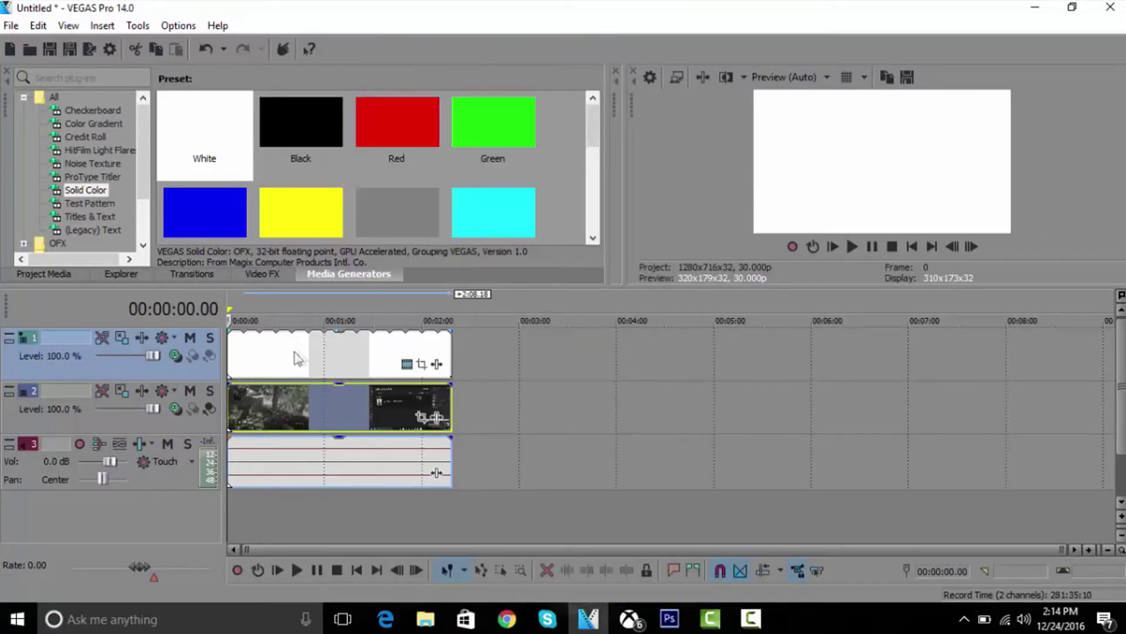
click(176, 356)
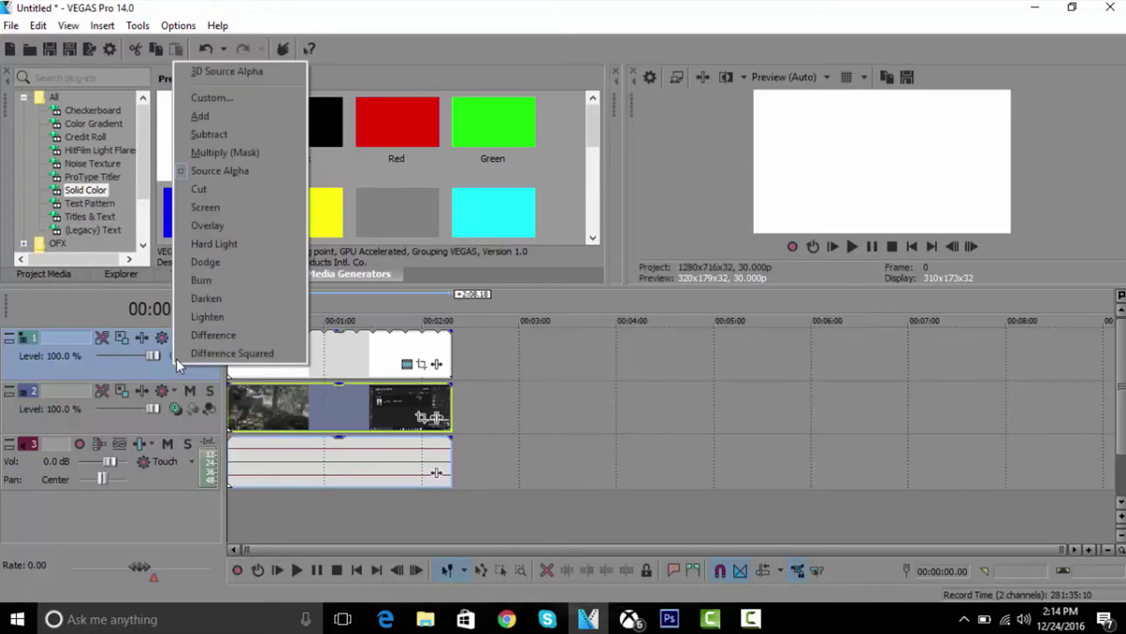
click(210, 156)
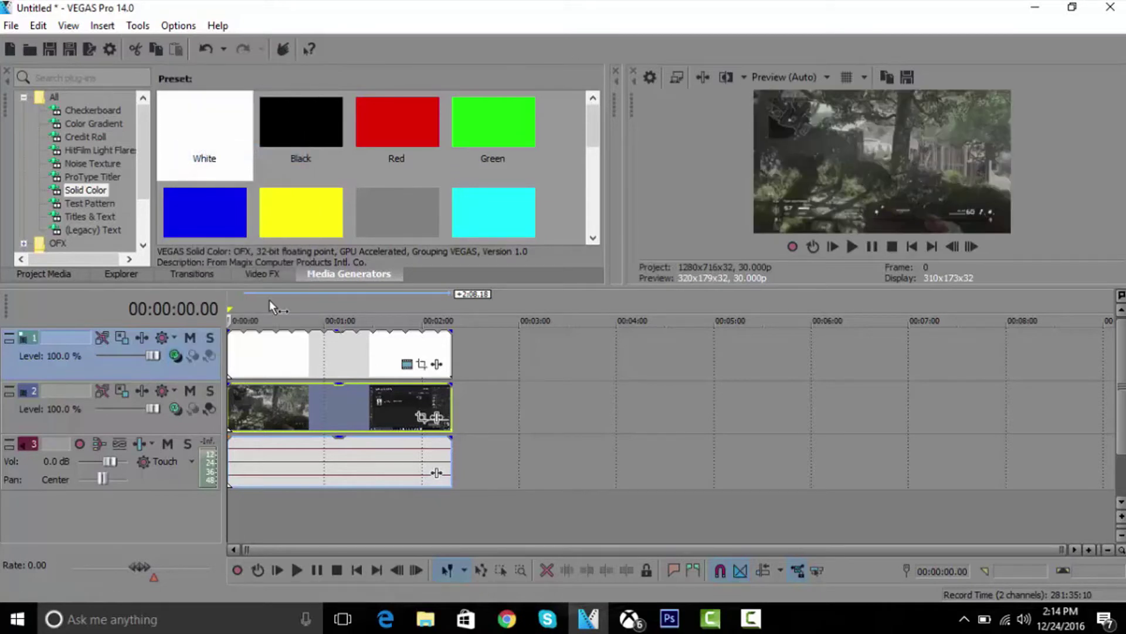
- Reduce the white solid color's Pan/Crop height to about 588 to add black bars, and enlarge the video preview
click(423, 365)
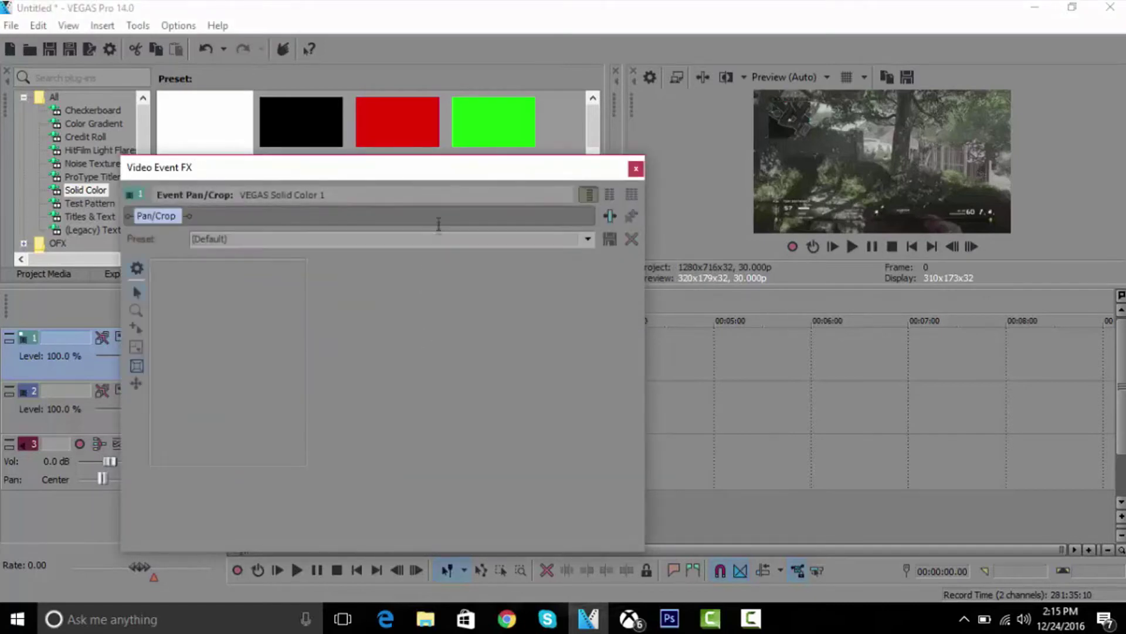
drag(447, 170, 376, 137)
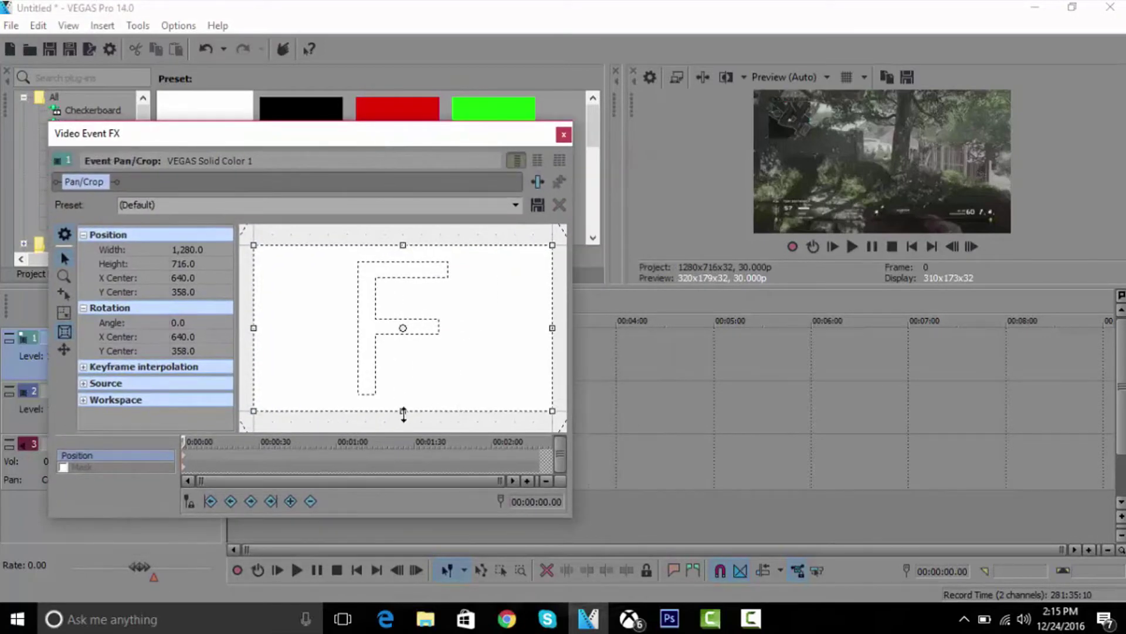
drag(403, 412, 405, 397)
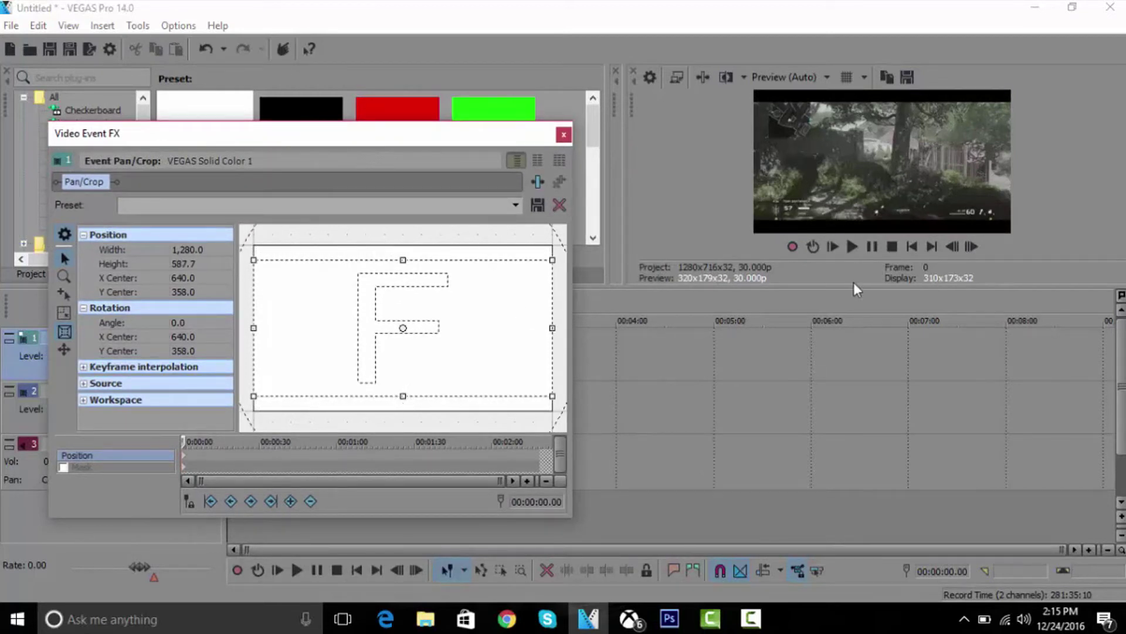
drag(853, 288, 851, 397)
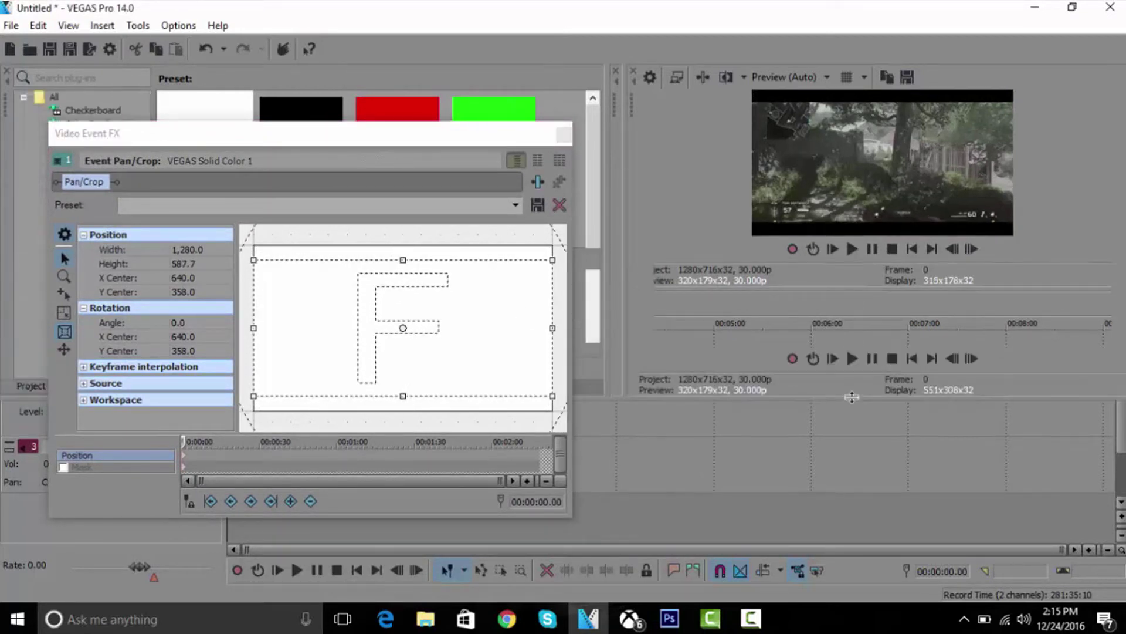
mouse_move(403, 397)
mouse_down()
mouse_move(402, 360)
mouse_move(407, 397)
mouse_up()
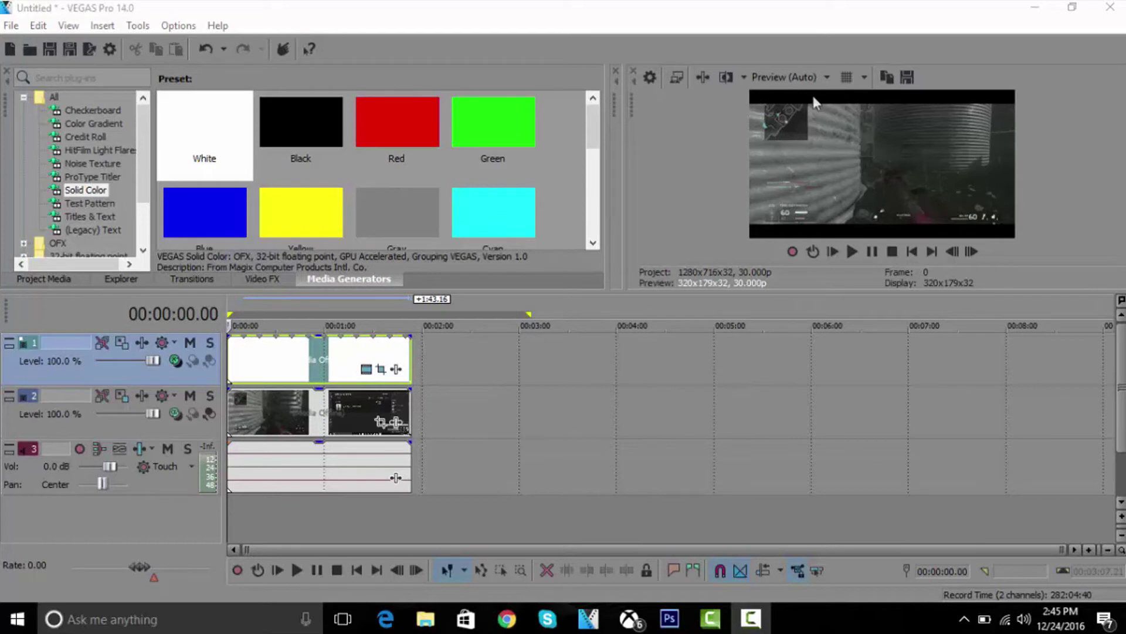
- Split the white solid color event at 00:00:44.10
right_click(303, 360)
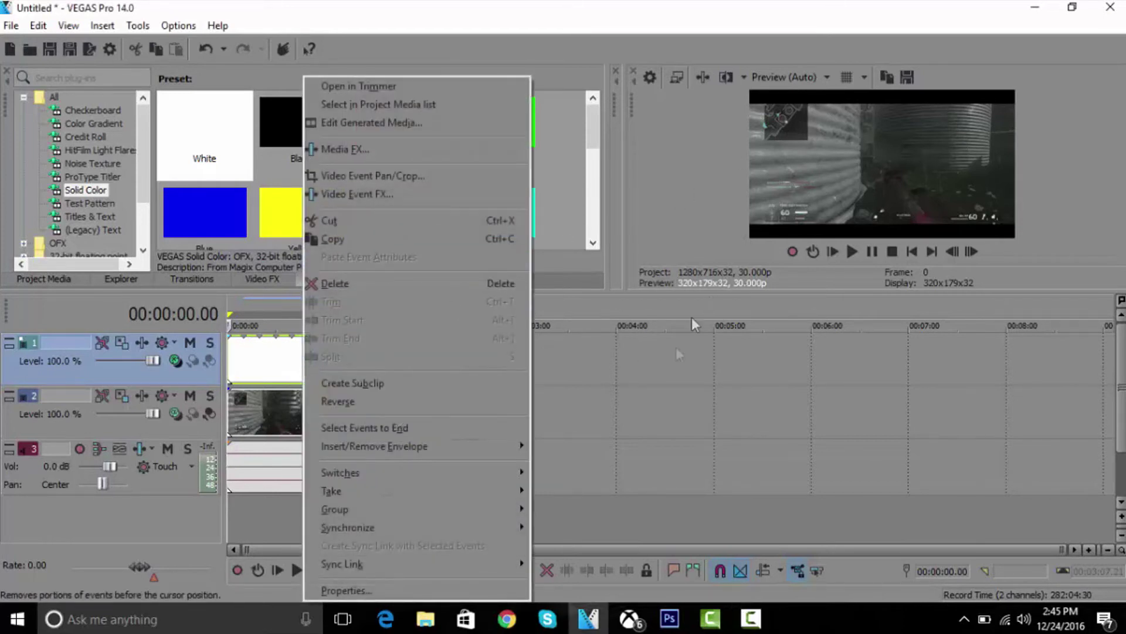
click(602, 399)
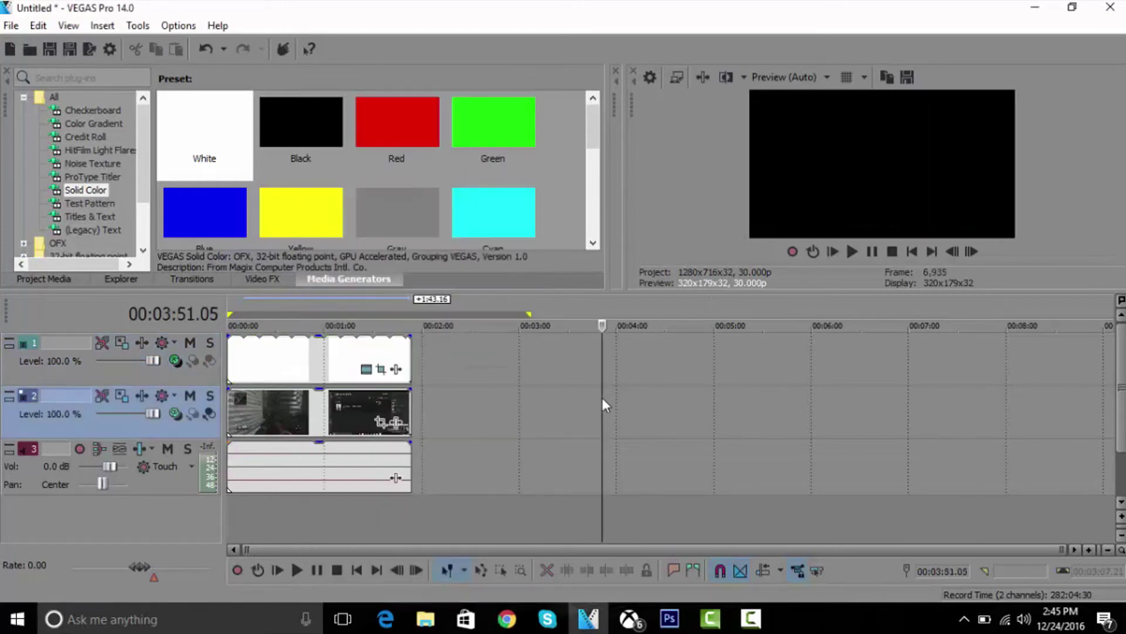
click(298, 359)
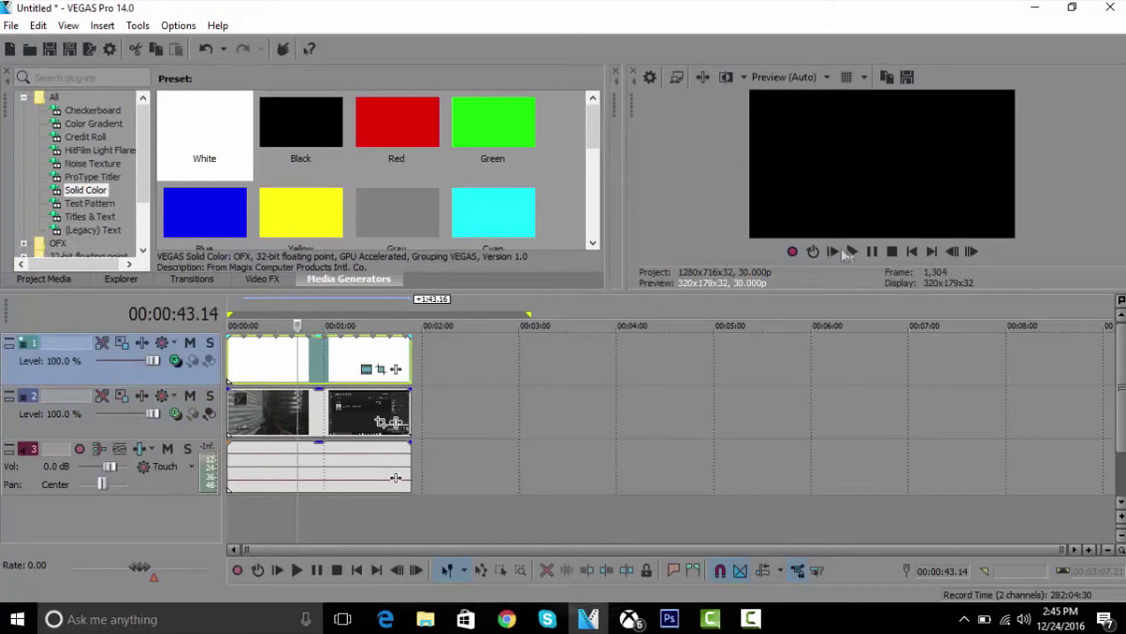
click(871, 249)
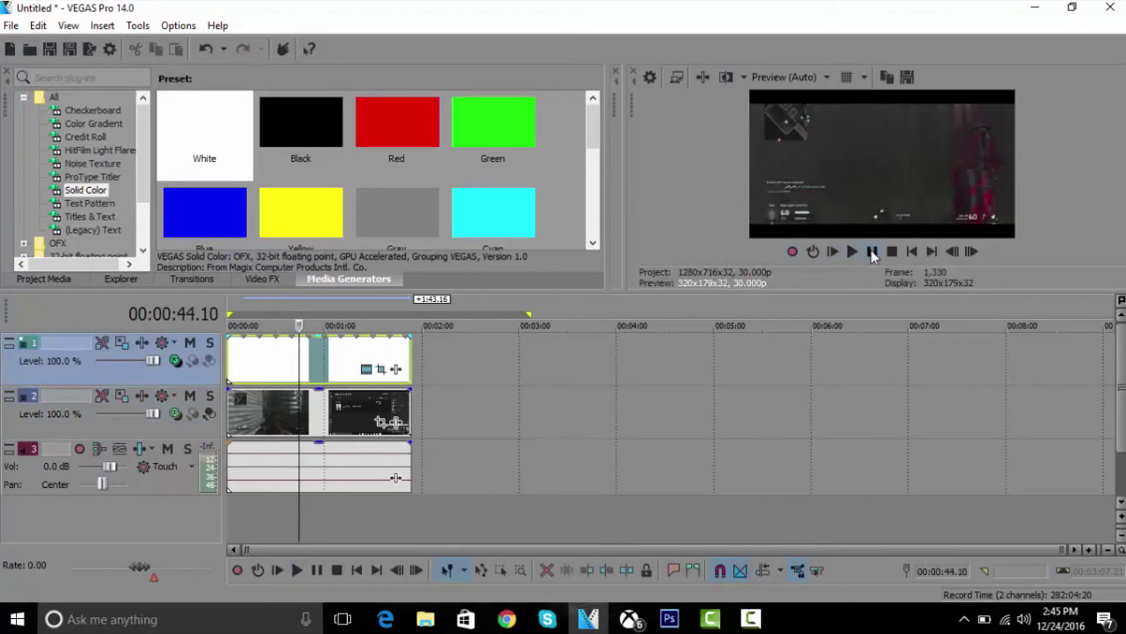
right_click(298, 374)
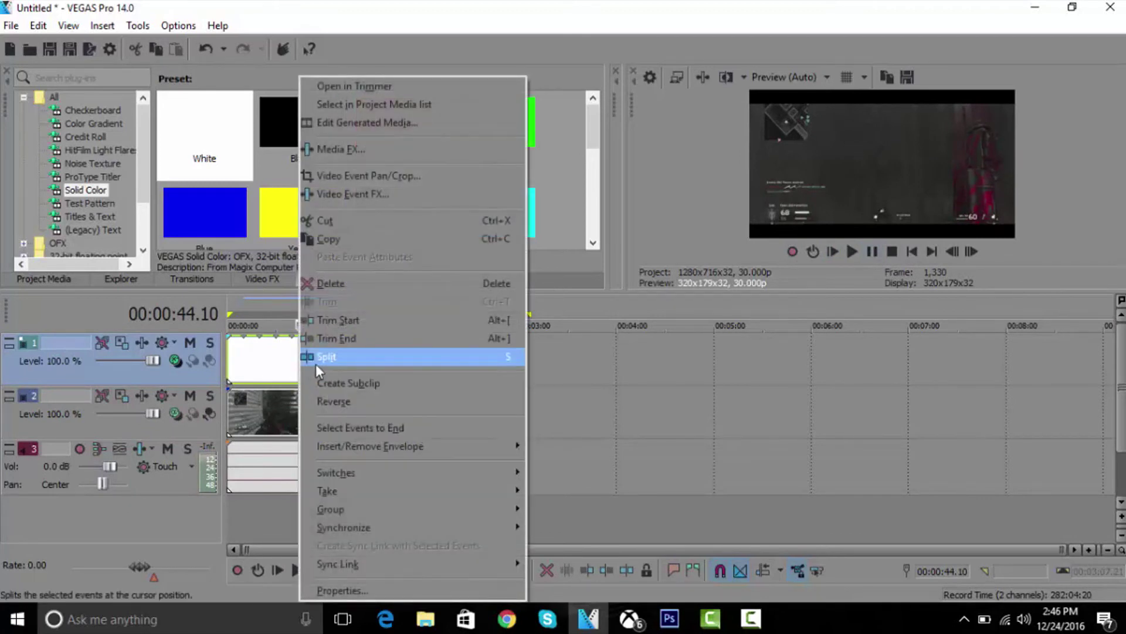
click(315, 364)
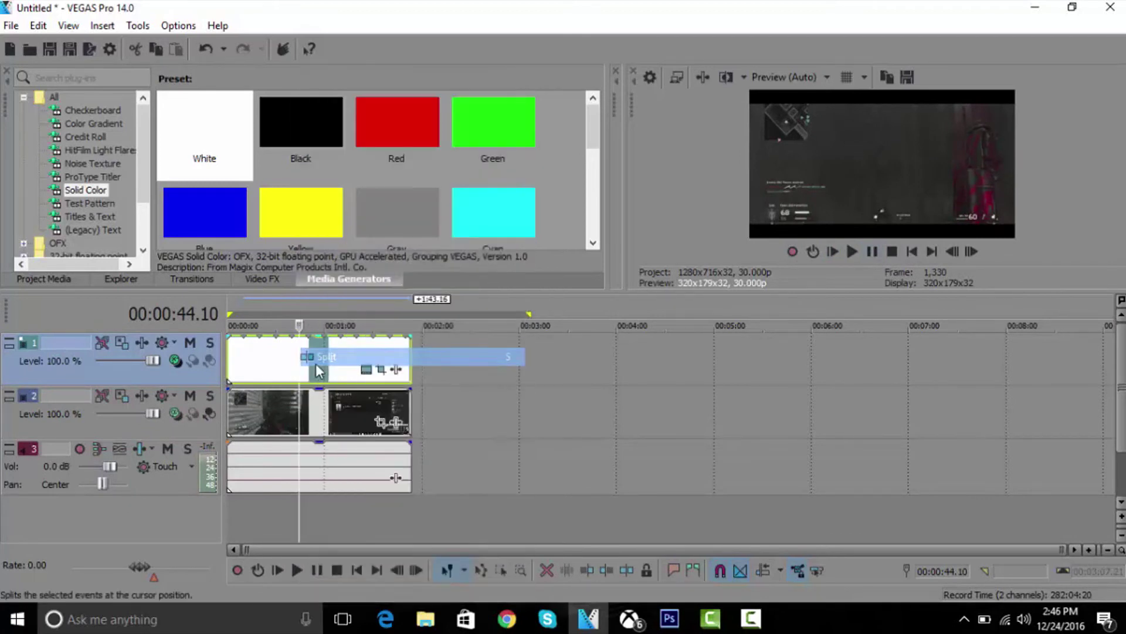
- Expand the Pan/Crop height of the solid color segment after the split to about 709 and play back the area around the cut
click(383, 370)
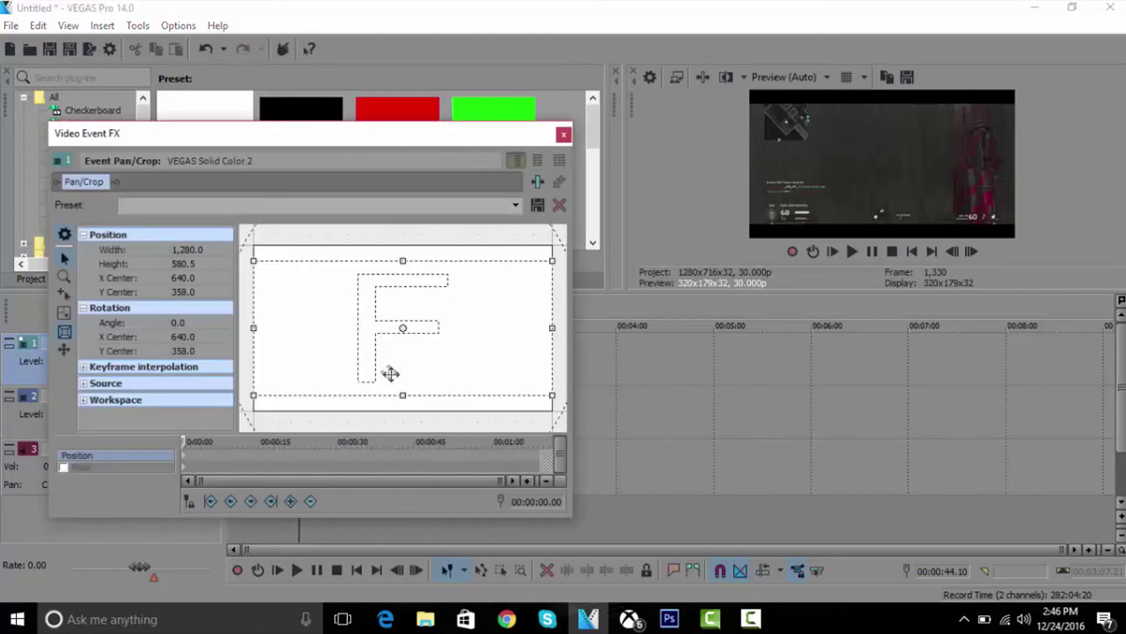
drag(403, 396, 403, 411)
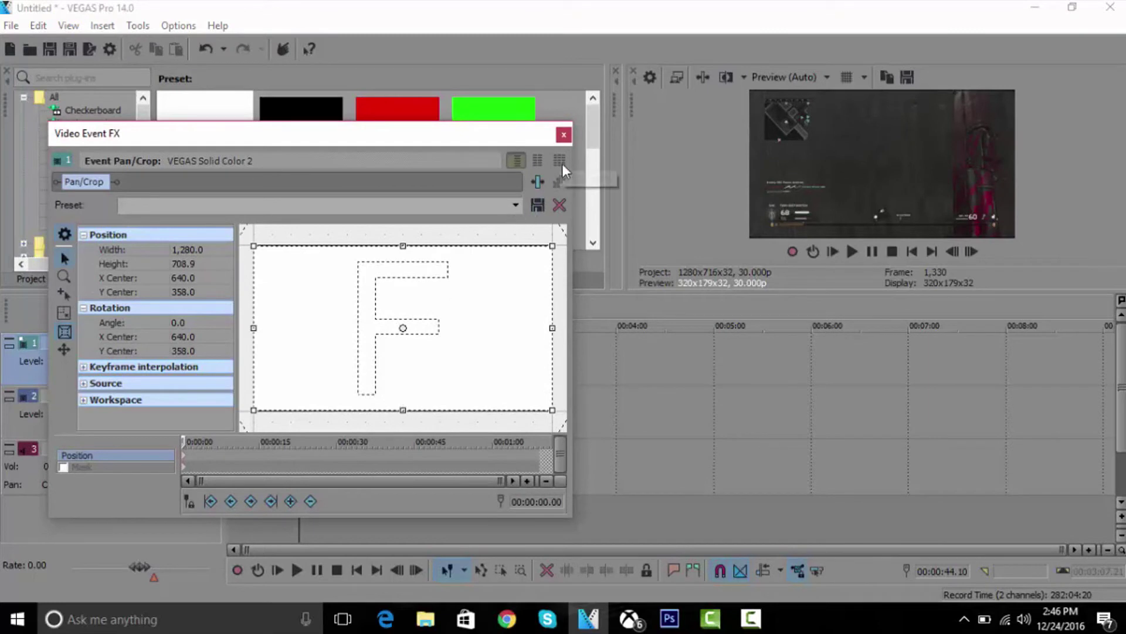
drag(562, 133, 572, 136)
click(572, 138)
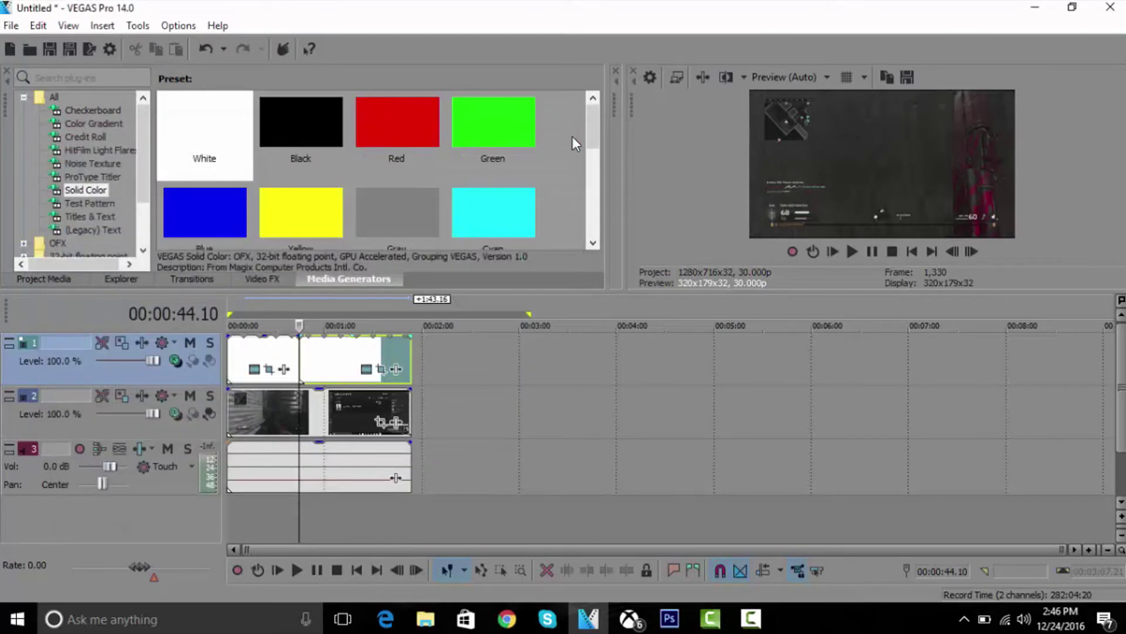
click(280, 377)
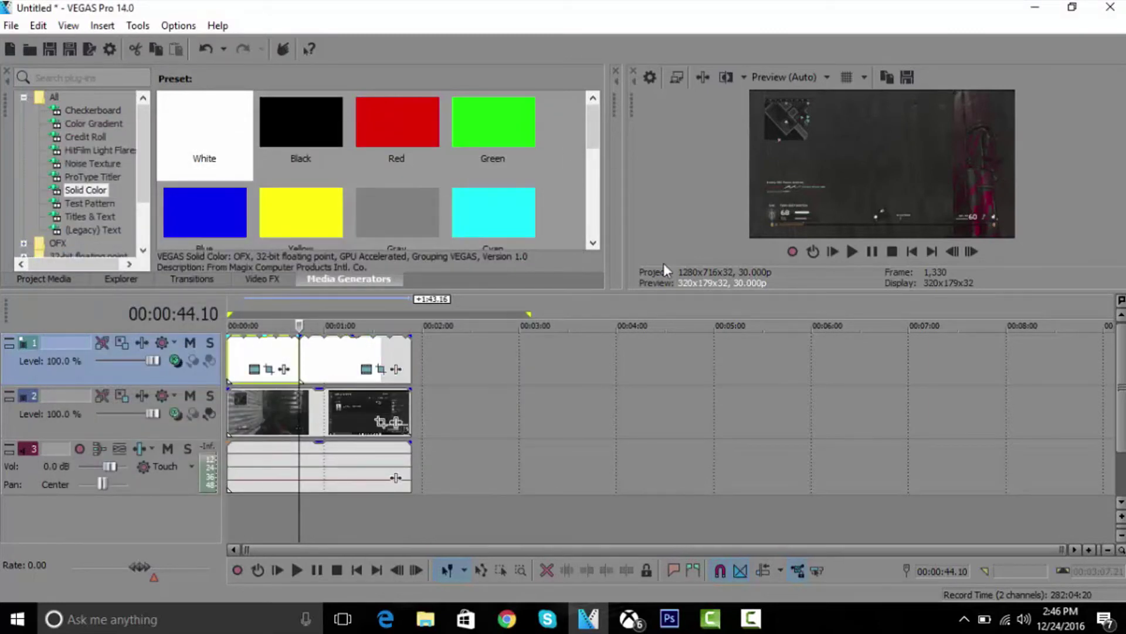
click(872, 252)
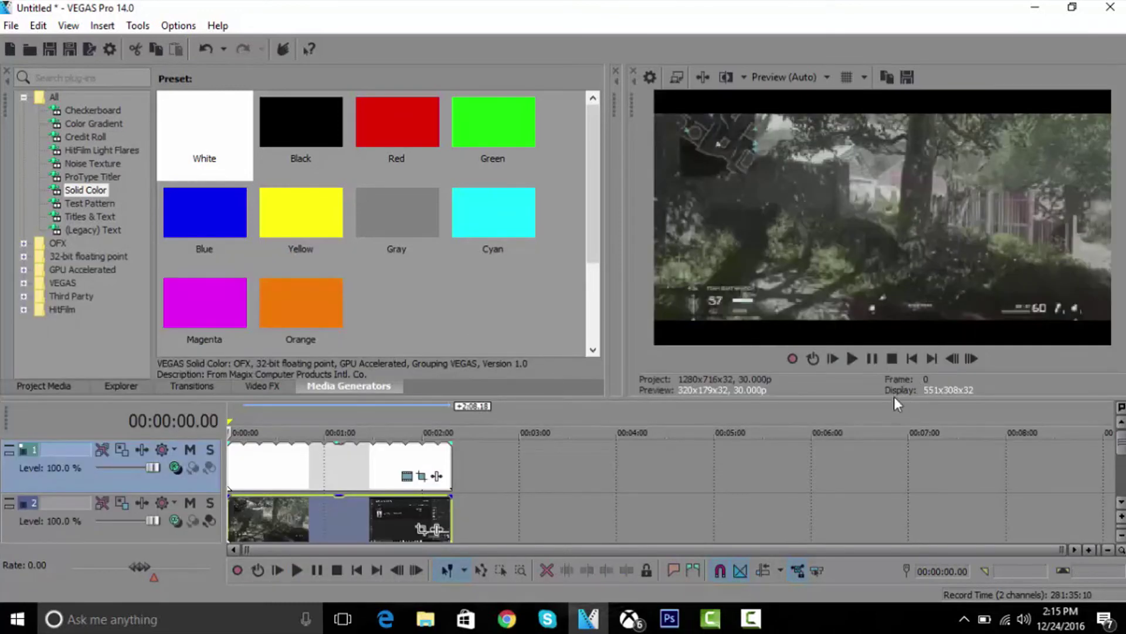
- Shorten the white solid color event by about 18 seconds and play the video past its end
drag(895, 399, 907, 287)
drag(450, 355, 421, 355)
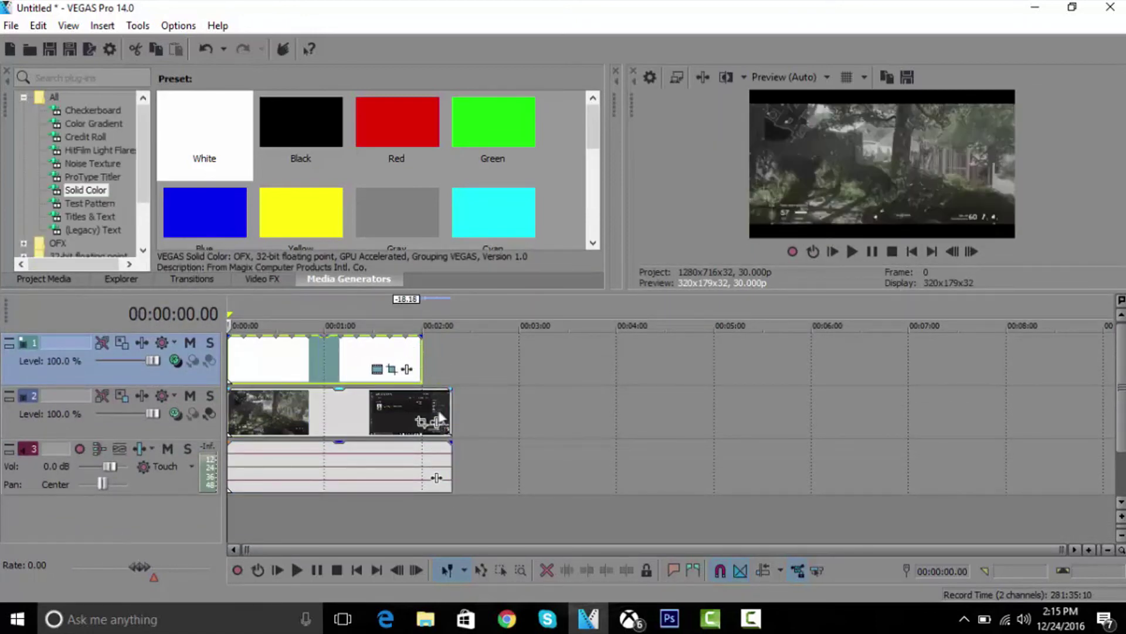
click(410, 326)
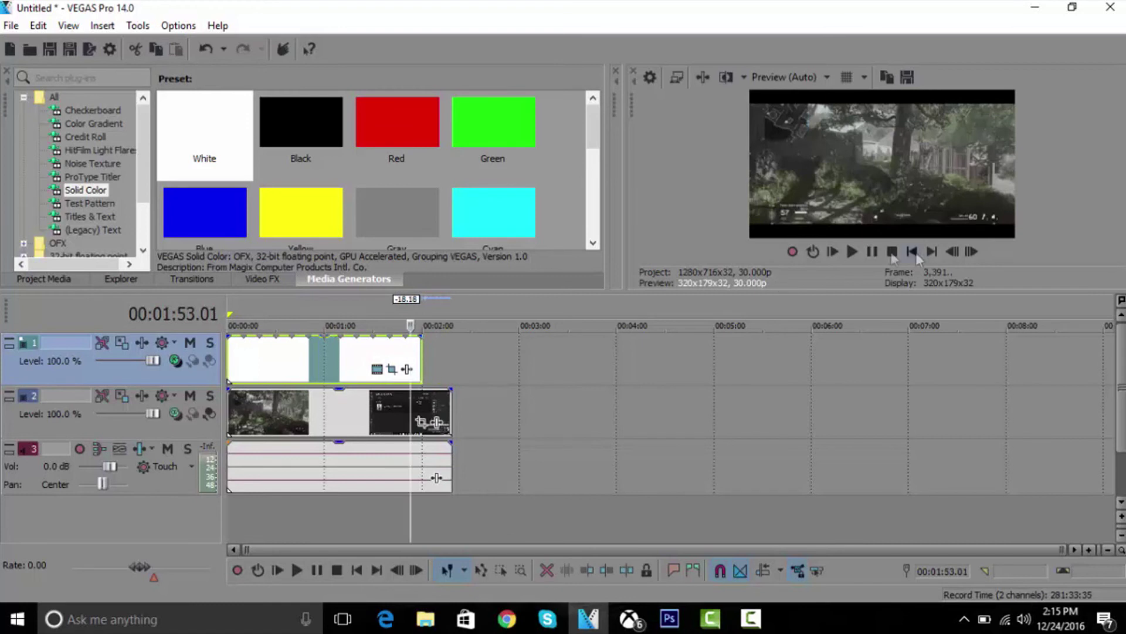
click(872, 252)
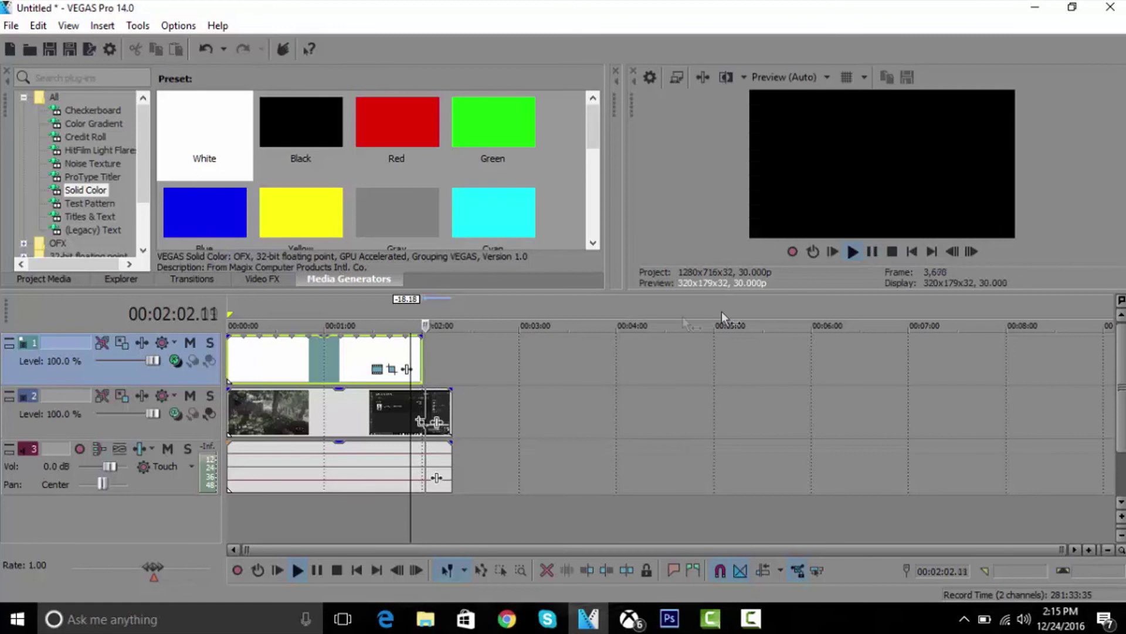
click(873, 251)
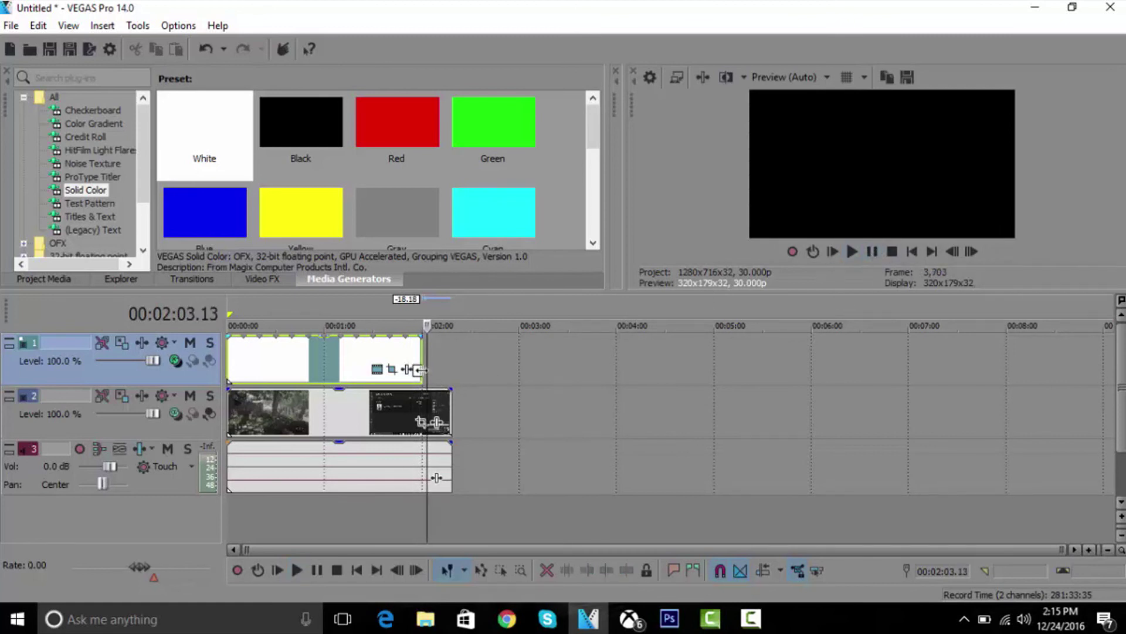
- Extend the white solid color event back to the clip's end, check playback there and return the cursor to the start
drag(421, 369, 449, 381)
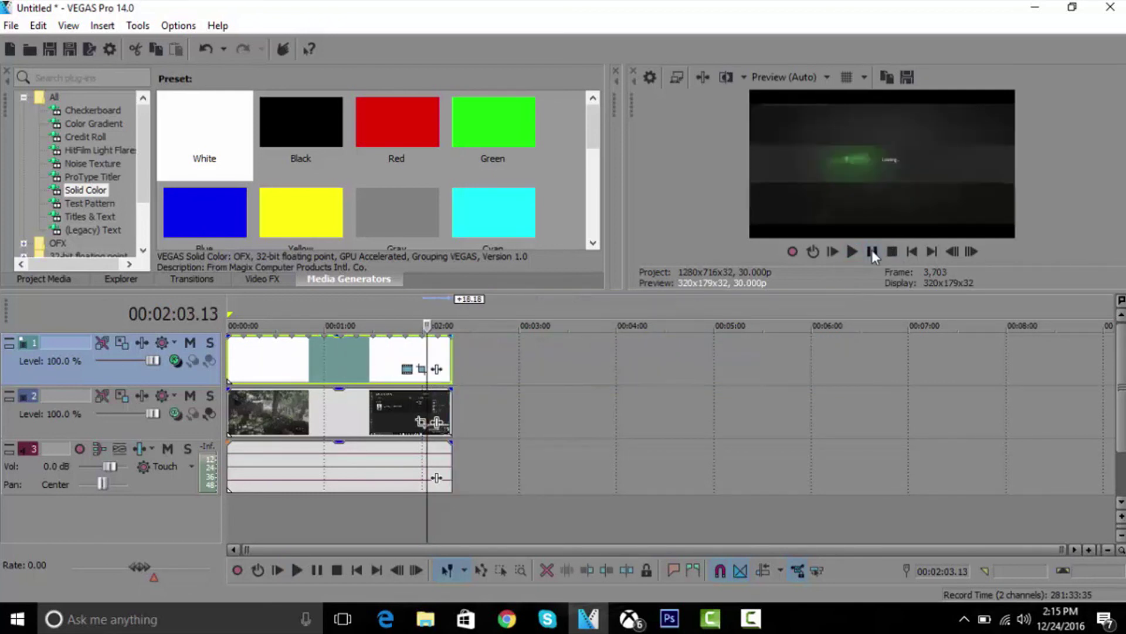
click(853, 251)
click(870, 251)
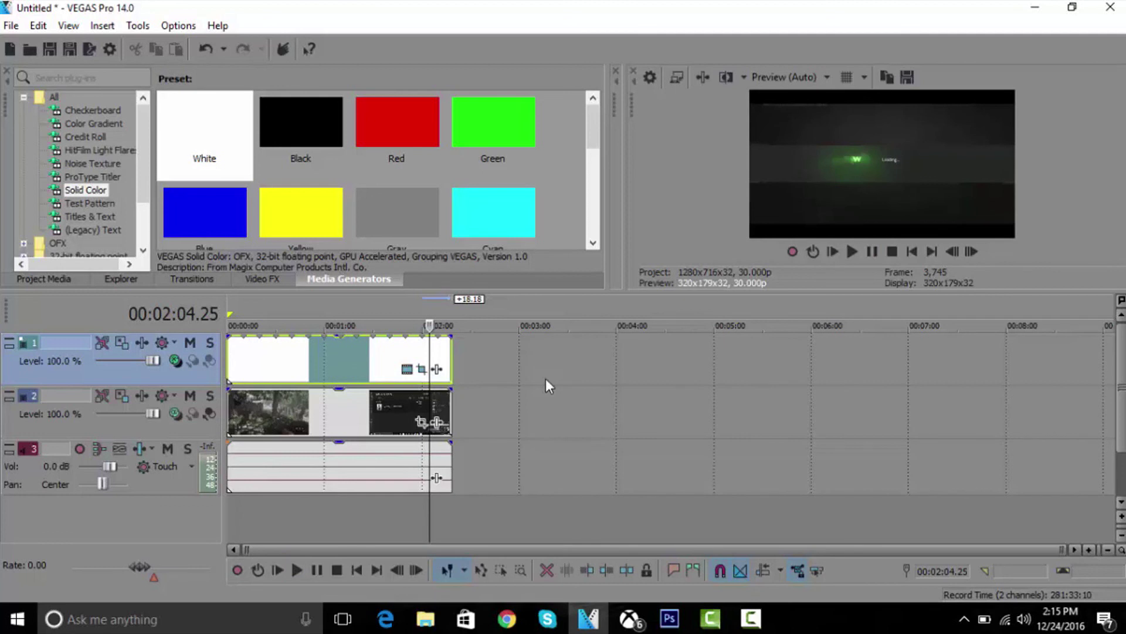
click(230, 367)
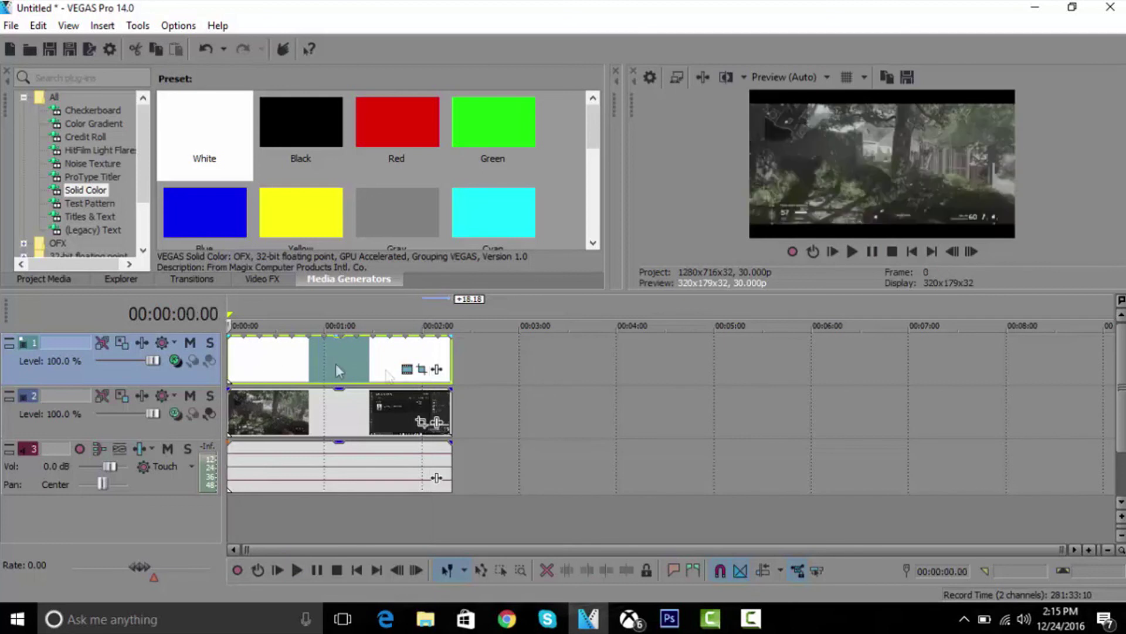